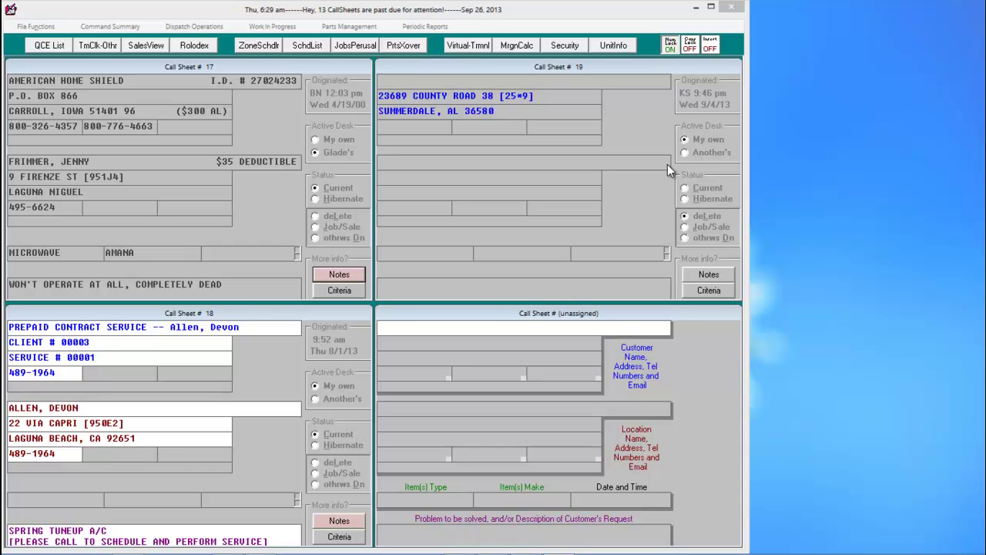
- Open Inventory Control from Parts Management and choose Order stock replenishment
{"action": "key", "text": "F10"}
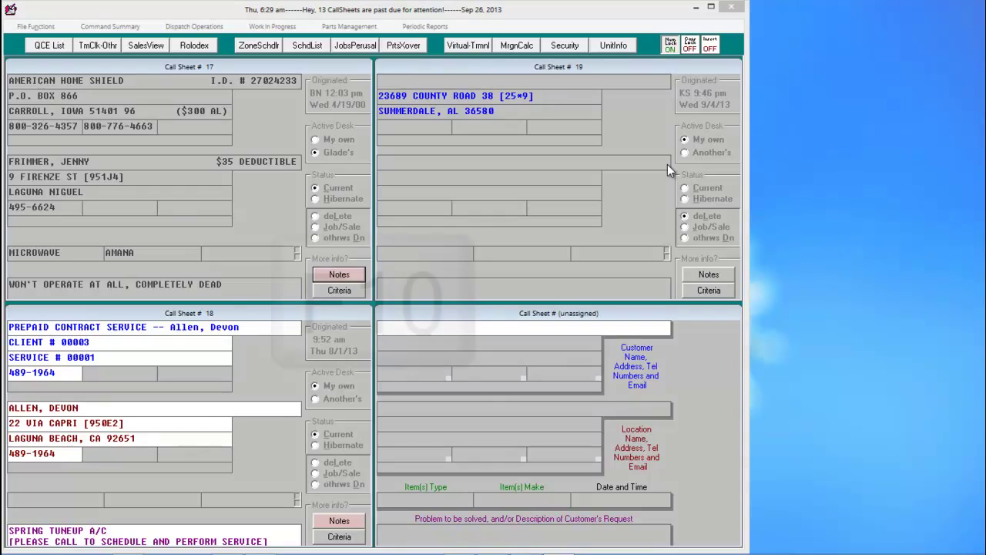
{"action": "left_click", "coordinate": [367, 29]}
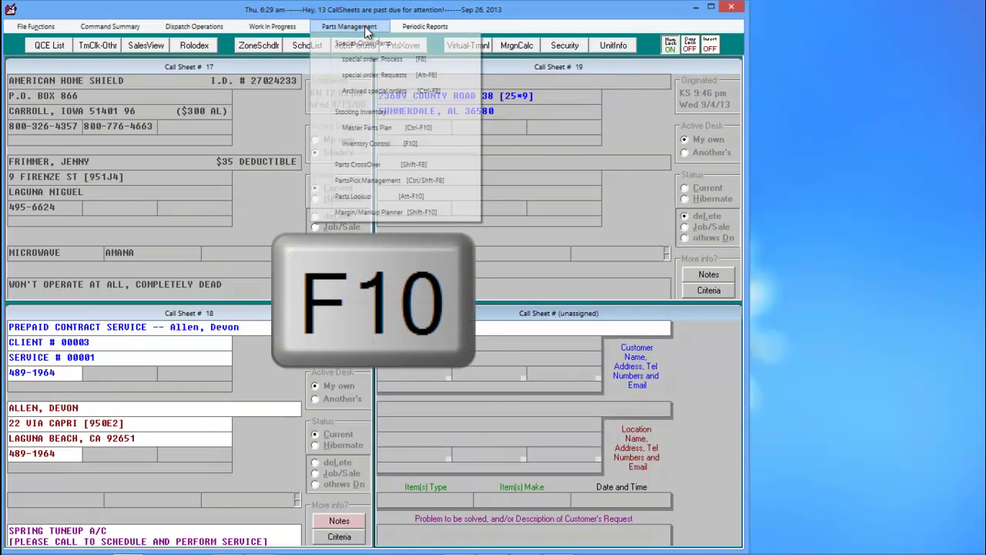
{"action": "left_click", "coordinate": [422, 144]}
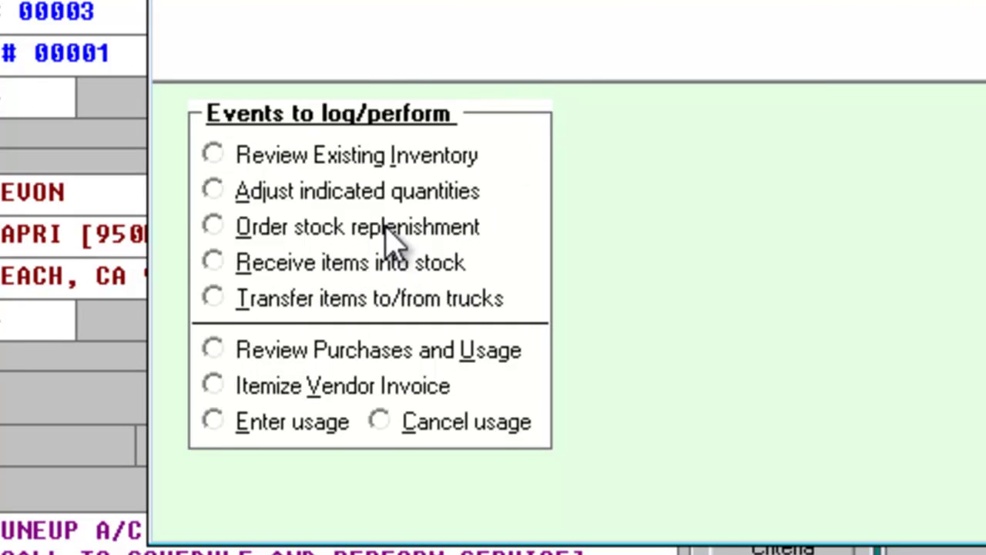
{"action": "left_click", "coordinate": [389, 234]}
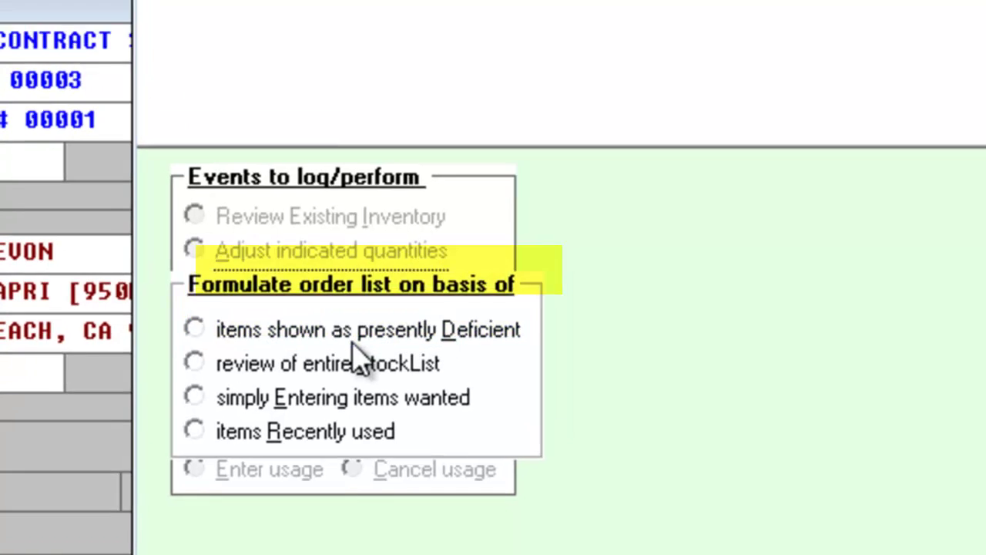
- Formulate the order list from items shown as presently deficient
{"action": "left_click", "coordinate": [379, 287]}
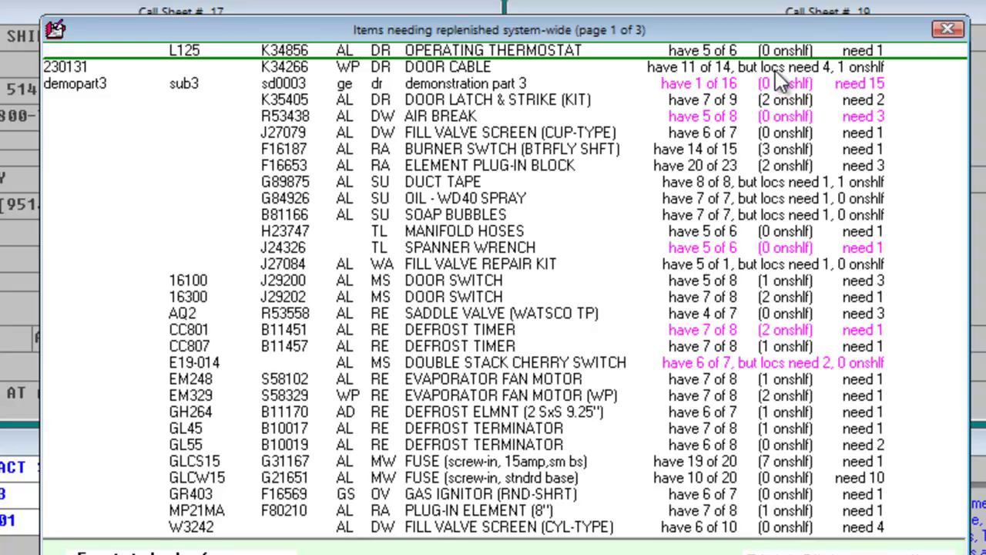
{"action": "double_click", "coordinate": [777, 74]}
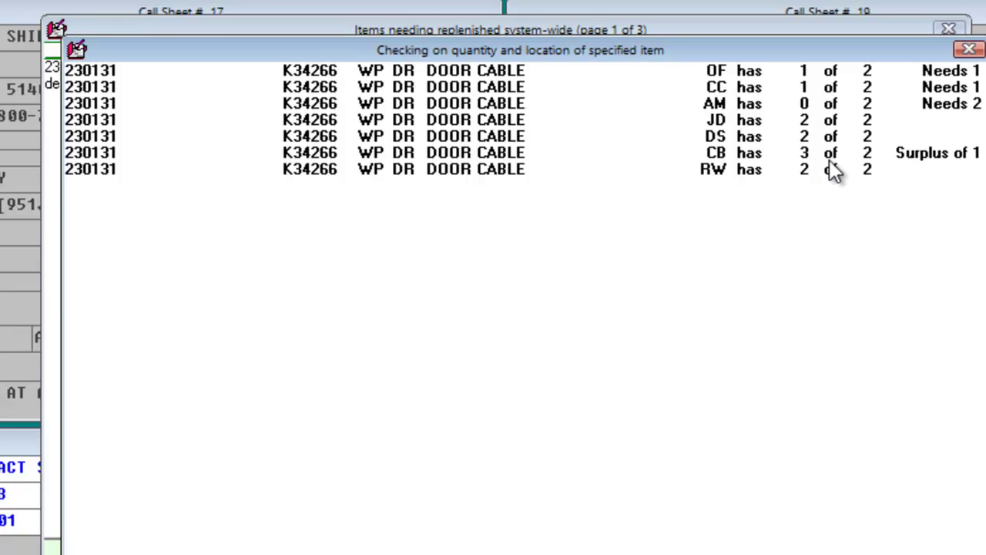
{"action": "key", "text": "Escape"}
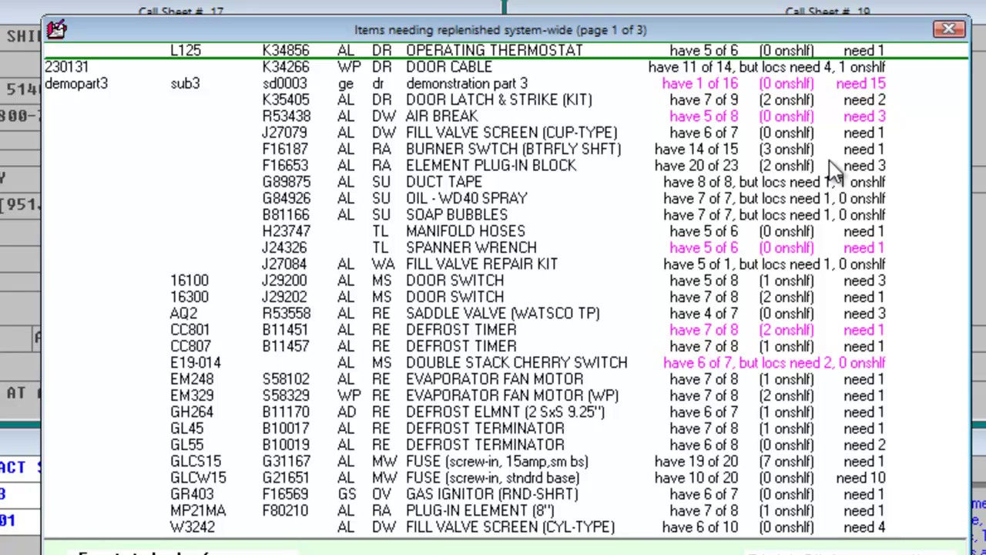
{"action": "mouse_move", "coordinate": [786, 121]}
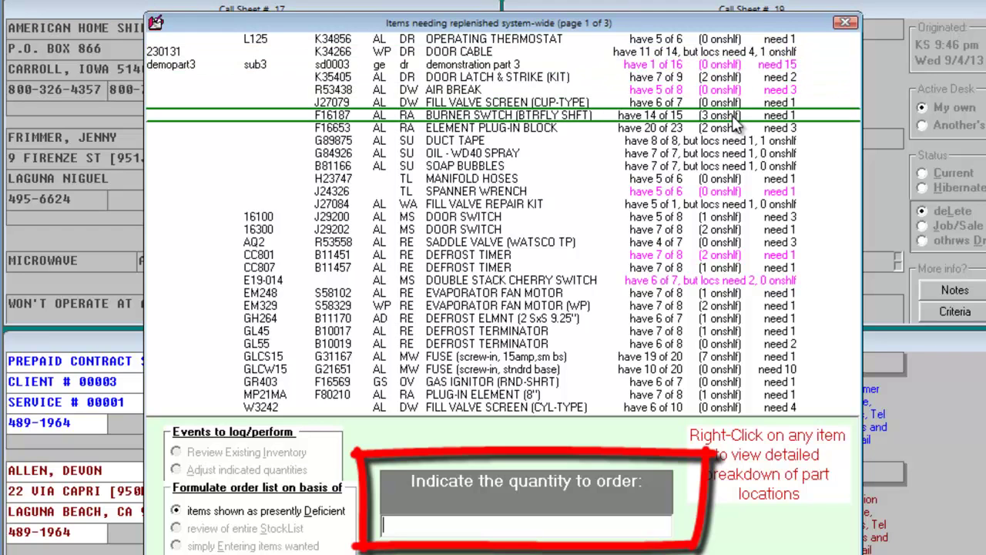
- Order 1 BURNER SWTCH, 3 ELEMENT PLUG-IN BLOCK, 1 MANIFOLD HOSES and 3 DOOR SWITCH, skipping the rest
{"action": "type", "text": "1"}
{"action": "key", "text": "Return"}
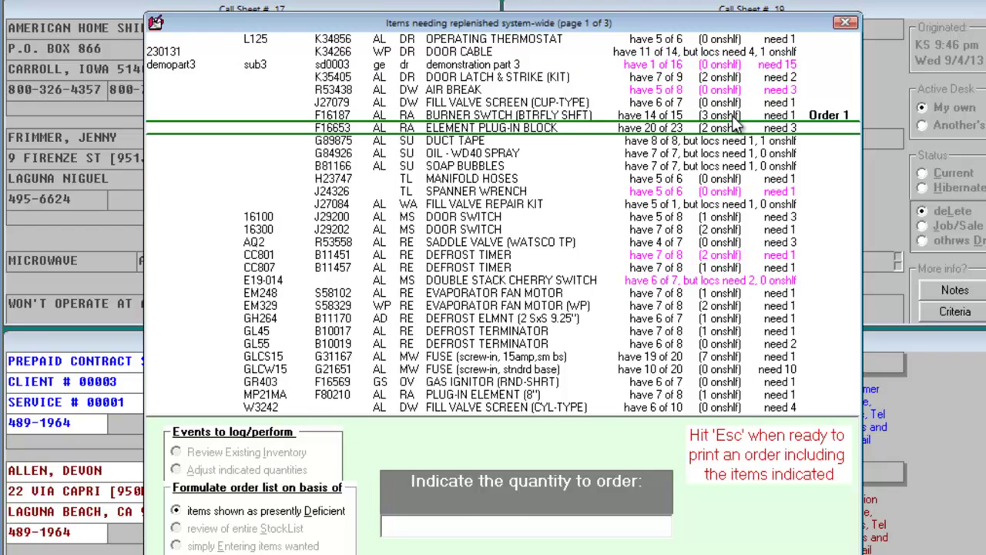
{"action": "key", "text": "Return"}
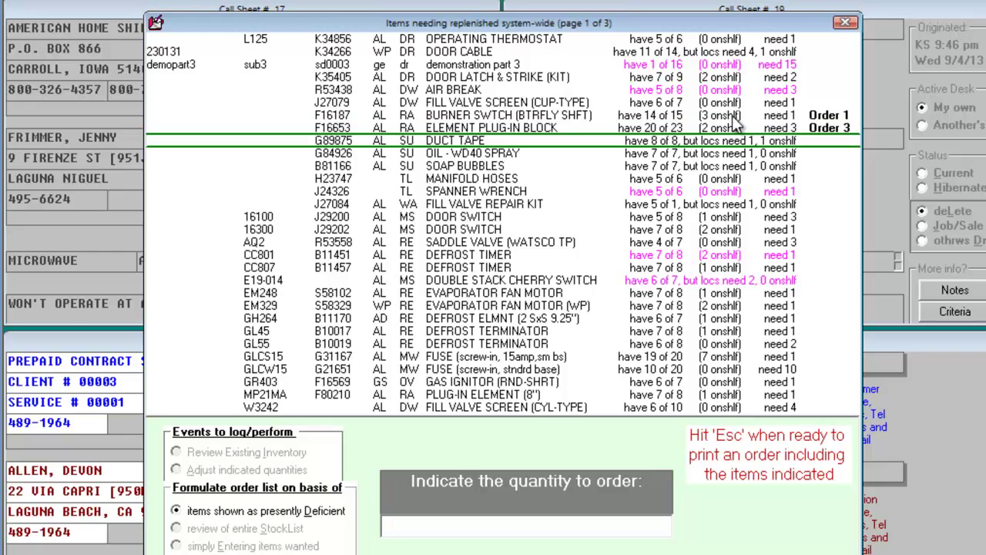
{"action": "key", "text": "Return"}
{"action": "key", "text": "Return"}
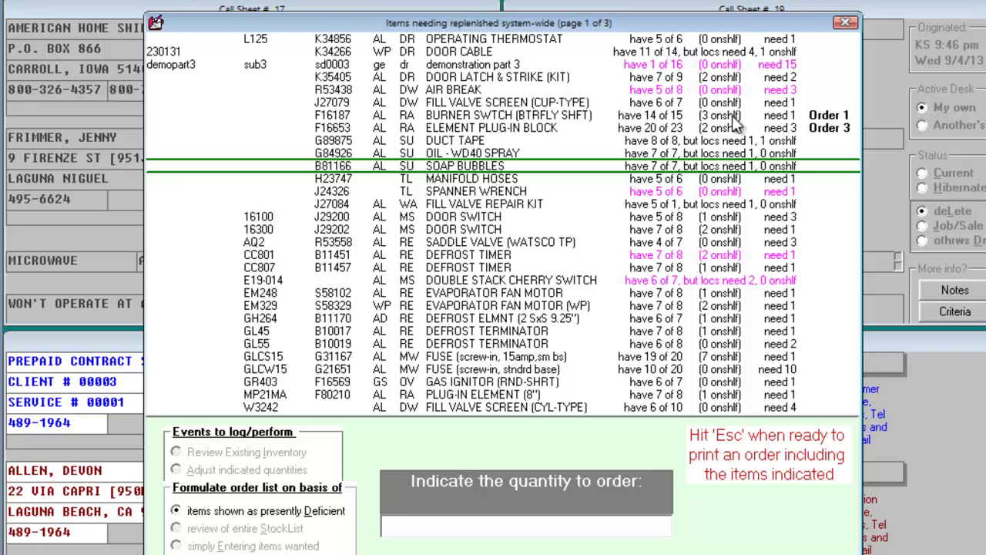
{"action": "key", "text": "Return"}
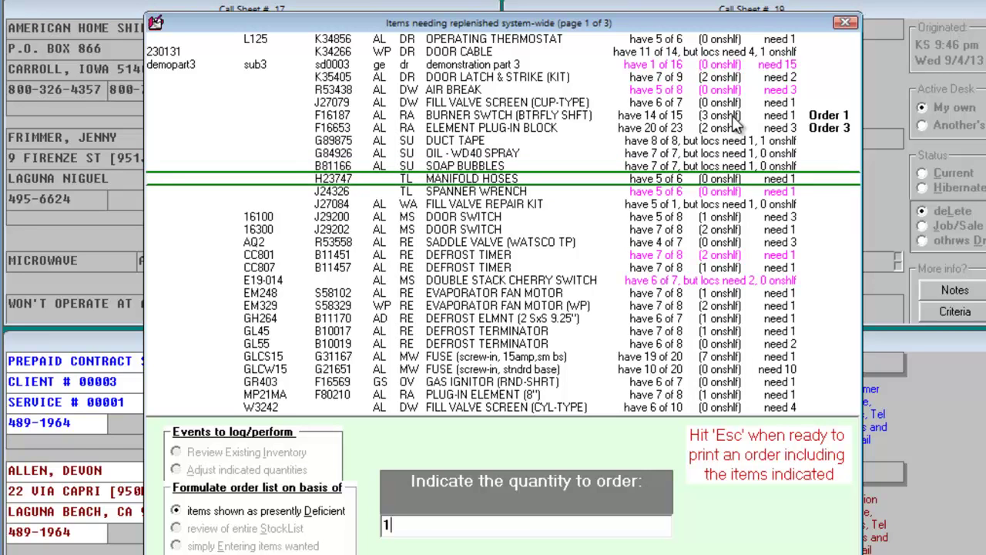
{"action": "key", "text": "Return"}
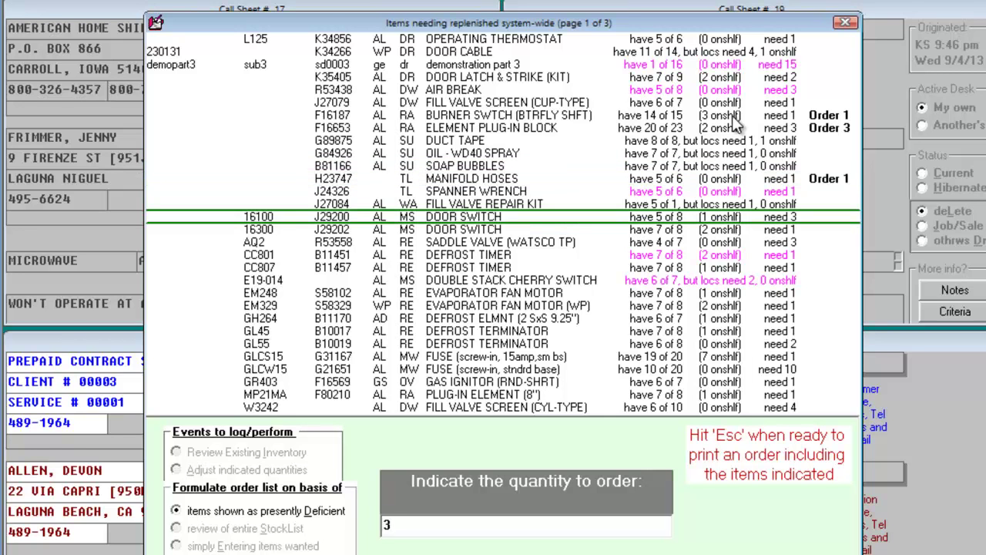
{"action": "key", "text": "Return"}
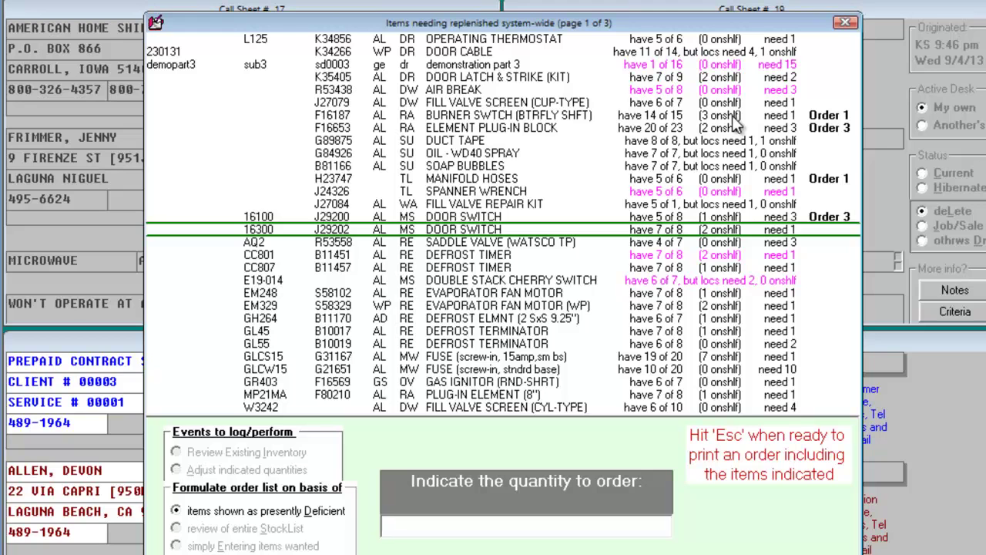
- Order 1 EVAPORATOR FAN MOTOR (WP) and finish marking items
{"action": "key", "text": "Down"}
{"action": "key", "text": "Down"}
{"action": "key", "text": "Down"}
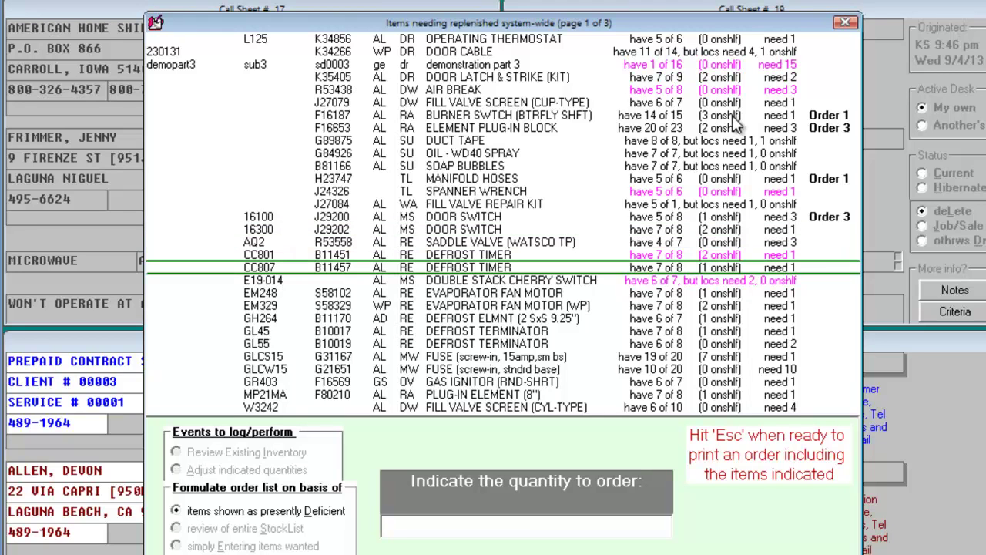
{"action": "key", "text": "Down"}
{"action": "key", "text": "Down"}
{"action": "key", "text": "Down"}
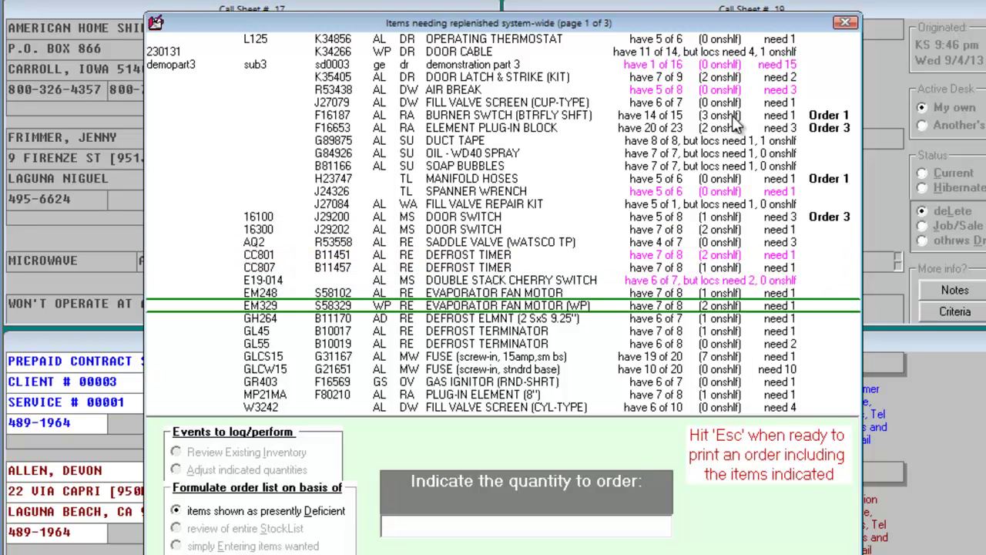
{"action": "type", "text": "1"}
{"action": "key", "text": "Return"}
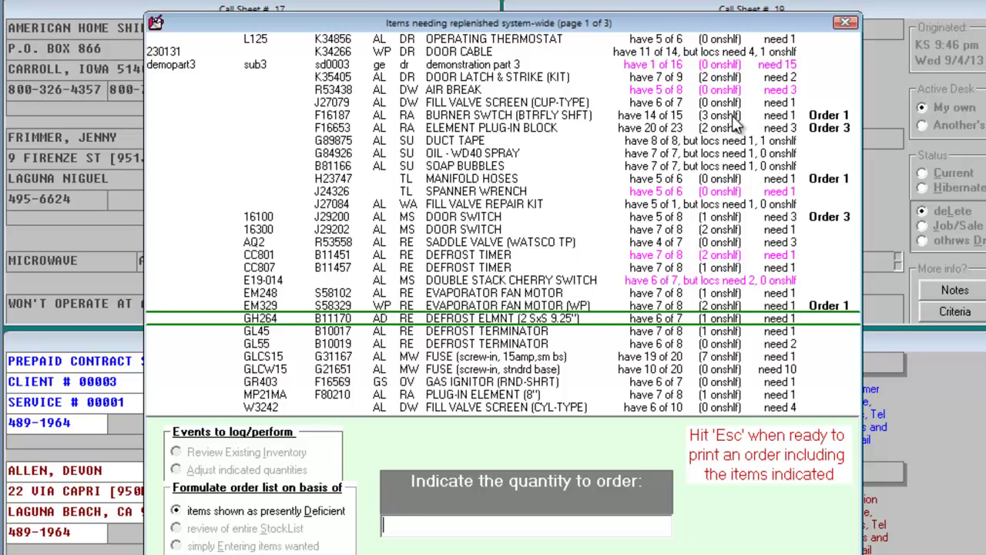
{"action": "key", "text": "Escape"}
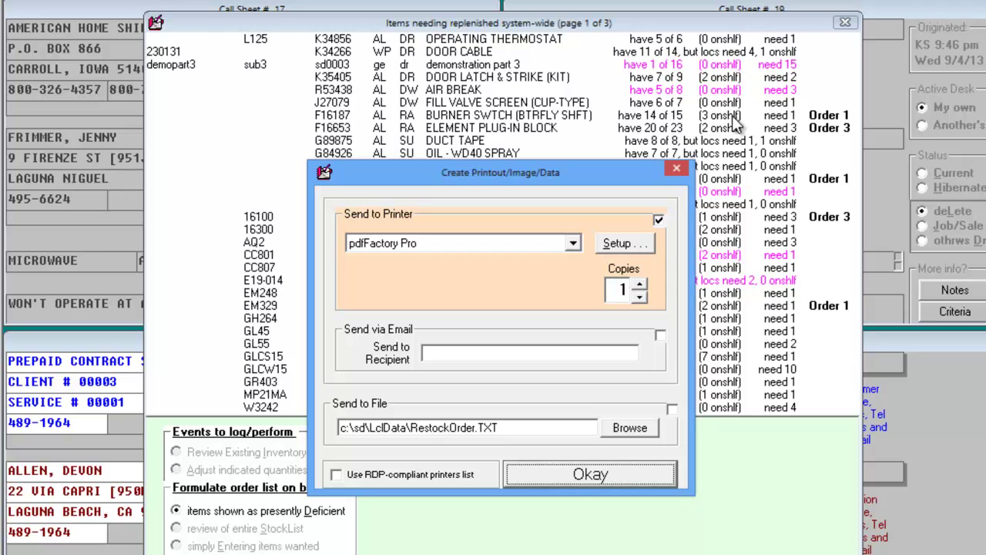
- Print the restock order and enter its P.O. number
{"action": "left_click", "coordinate": [584, 476]}
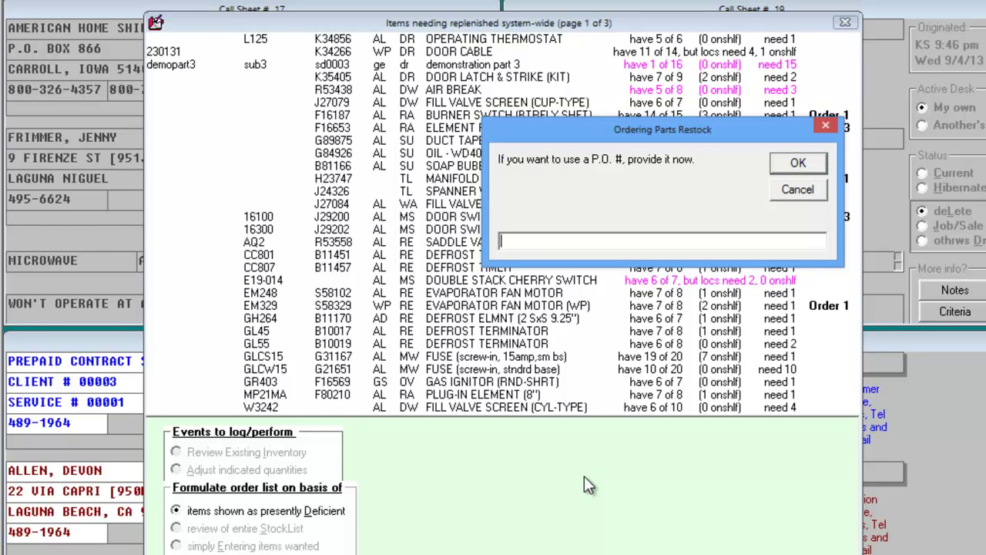
{"action": "type", "text": "201309WR"}
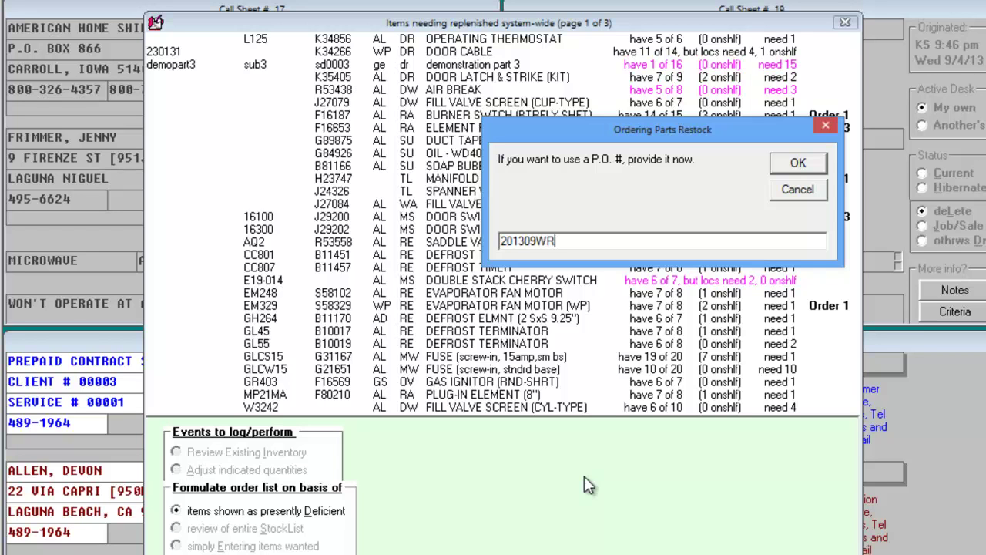
{"action": "key", "text": "Return"}
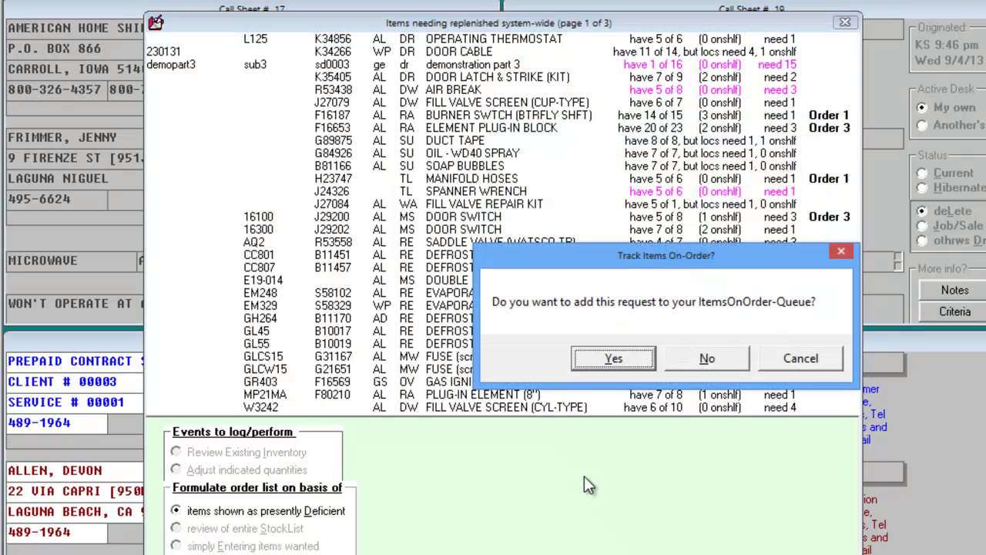
- Add the request to the ItemsOnOrder-Queue with JOHNSTONE SUPPLY as the vendor
{"action": "left_click", "coordinate": [613, 359]}
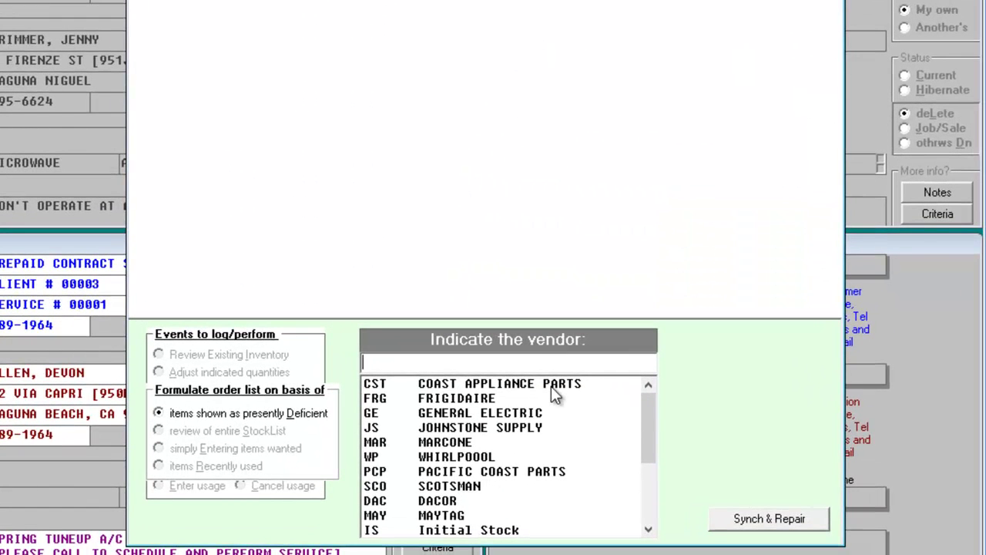
{"action": "double_click", "coordinate": [540, 425]}
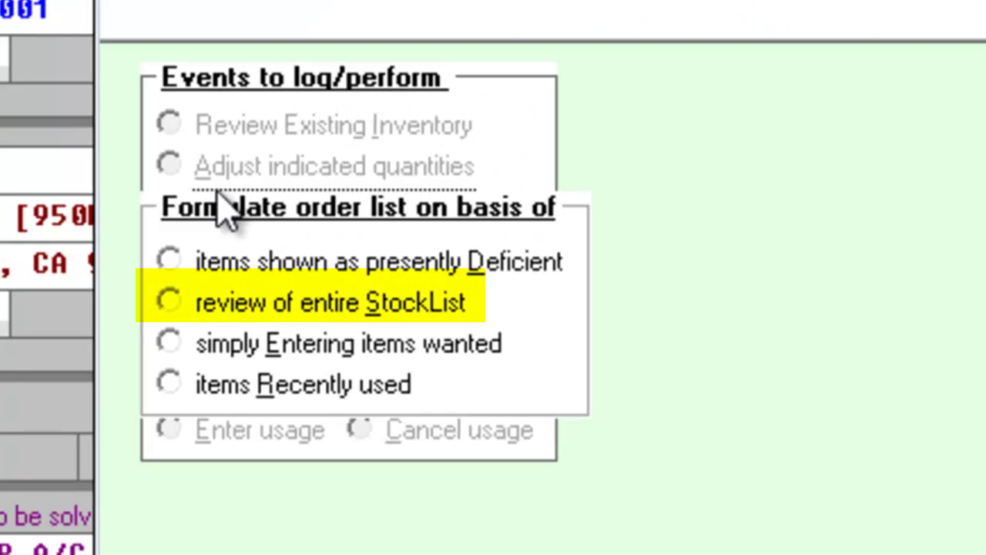
- Formulate the order list from a review of the entire StockList
{"action": "left_click", "coordinate": [202, 302]}
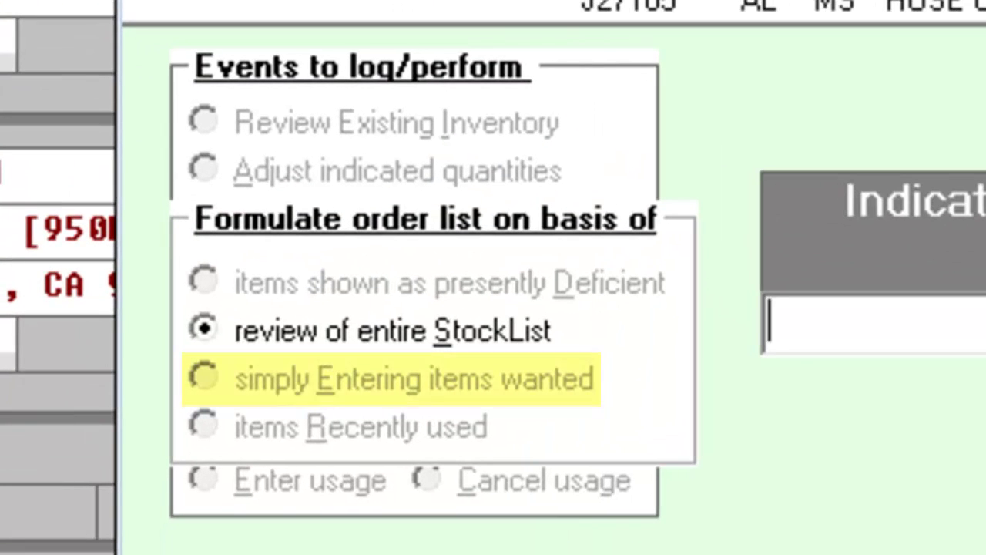
- Pick item 780420 BASKET SAFETY SWIT by entering items wanted directly
{"action": "left_click", "coordinate": [457, 390]}
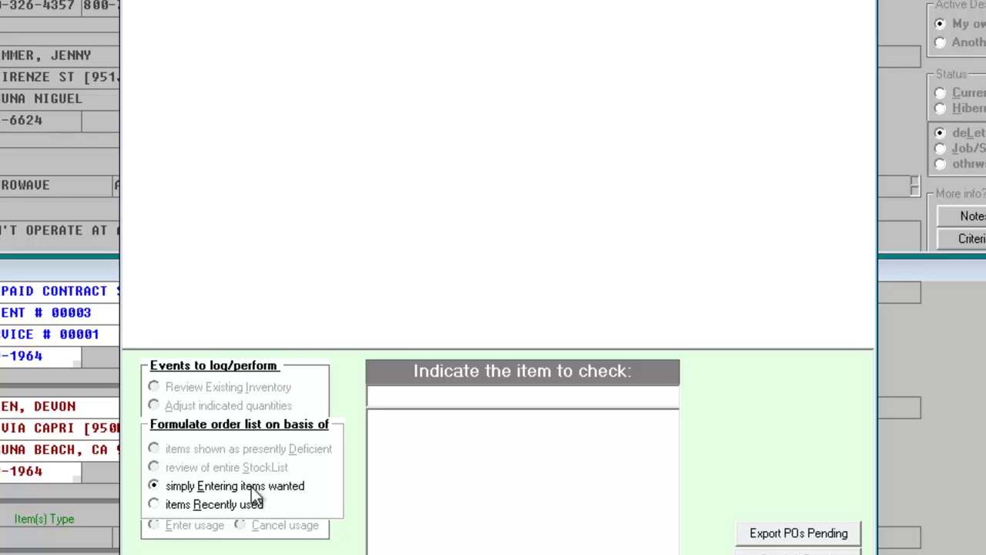
{"action": "type", "text": "78"}
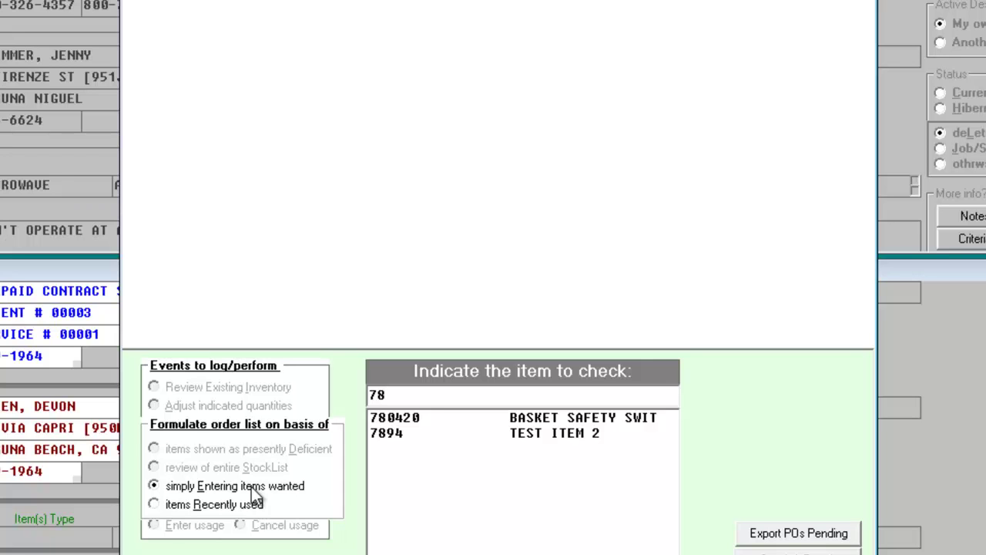
{"action": "key", "text": "Down"}
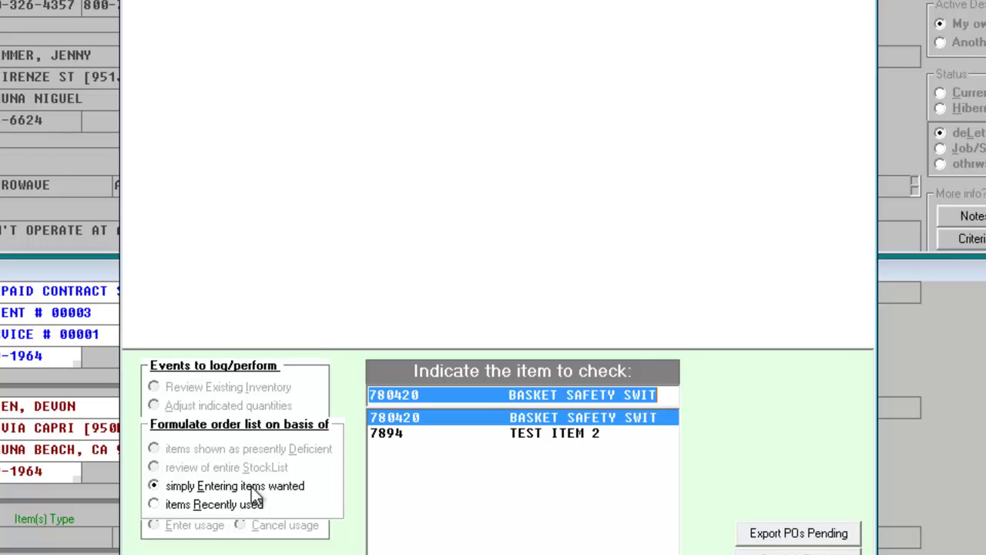
{"action": "key", "text": "Return"}
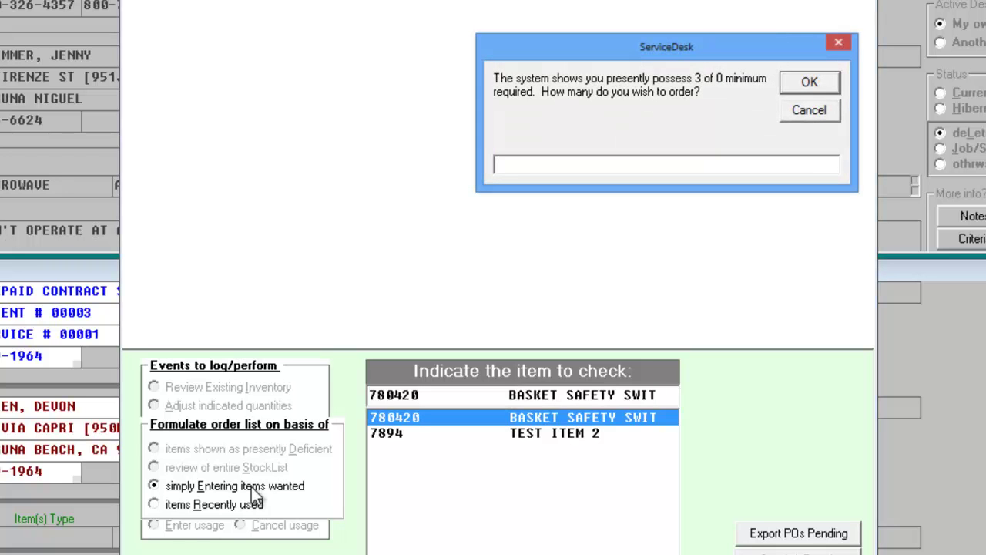
- Dismiss the quantity prompt and base the order on recently used items
{"action": "key", "text": "Escape"}
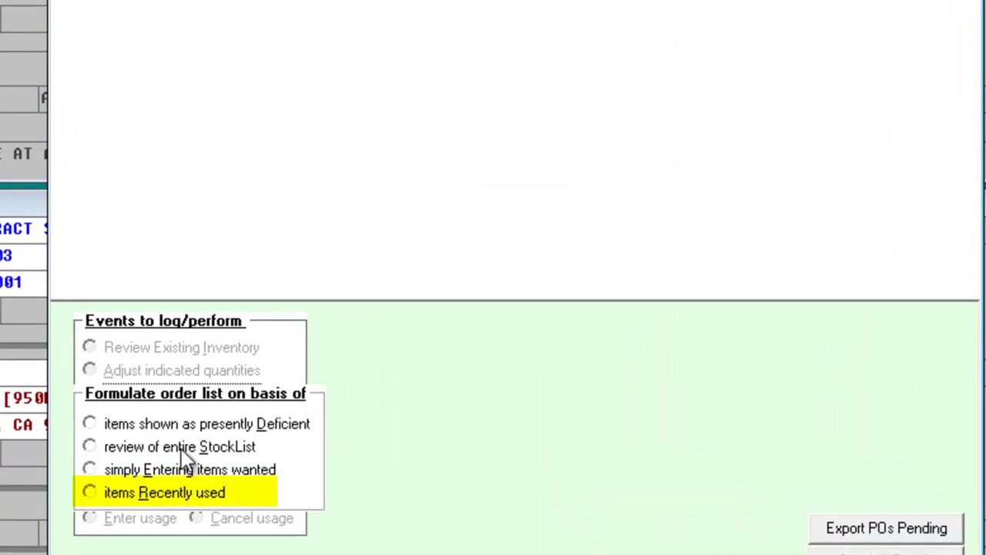
{"action": "left_click", "coordinate": [175, 497]}
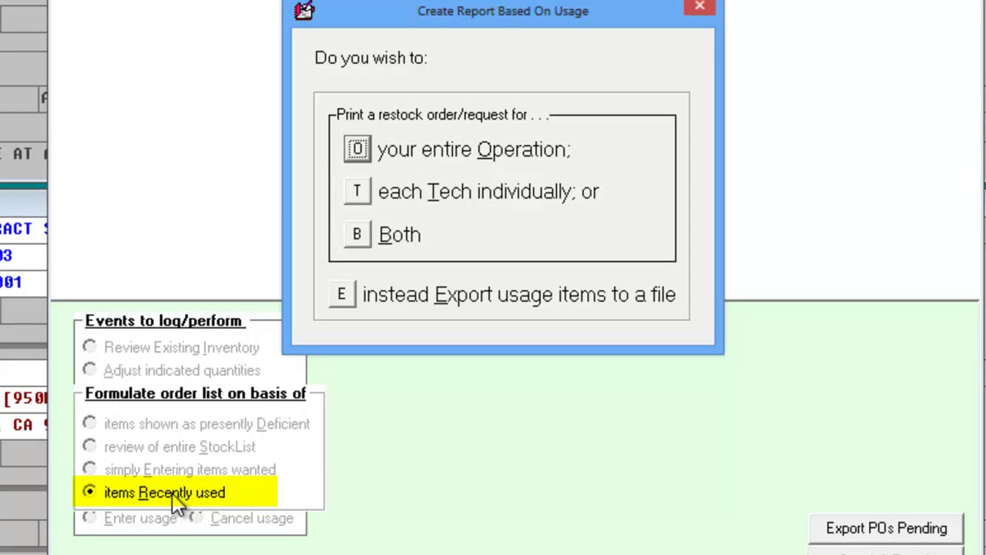